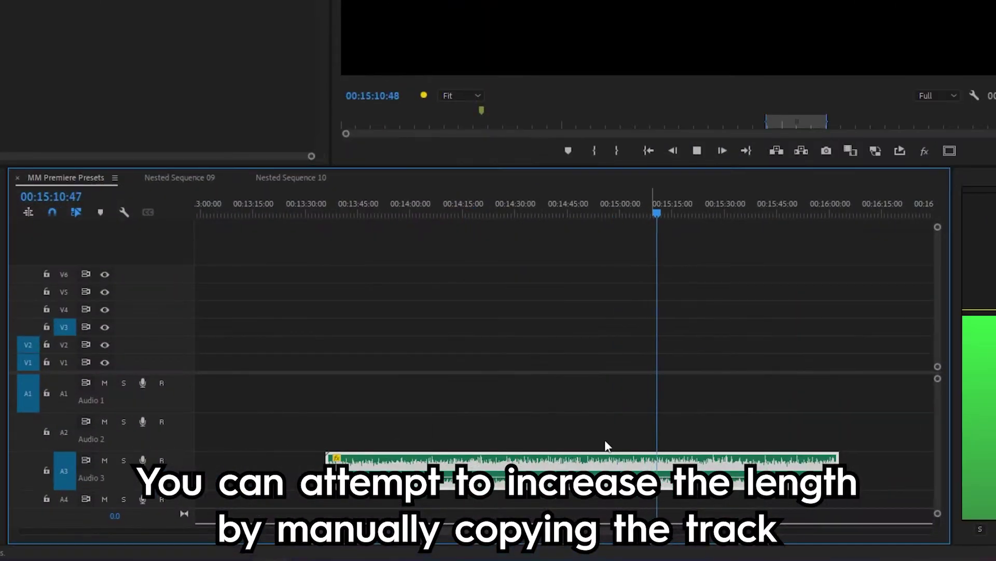
# Alt-drag the music clip onto track A2 to make a duplicate copy.
pyautogui.moveTo(606, 446)
pyautogui.mouseDown()
pyautogui.moveTo(651, 450)
pyautogui.moveTo(651, 471)
pyautogui.moveTo(615, 470)
pyautogui.mouseUp()
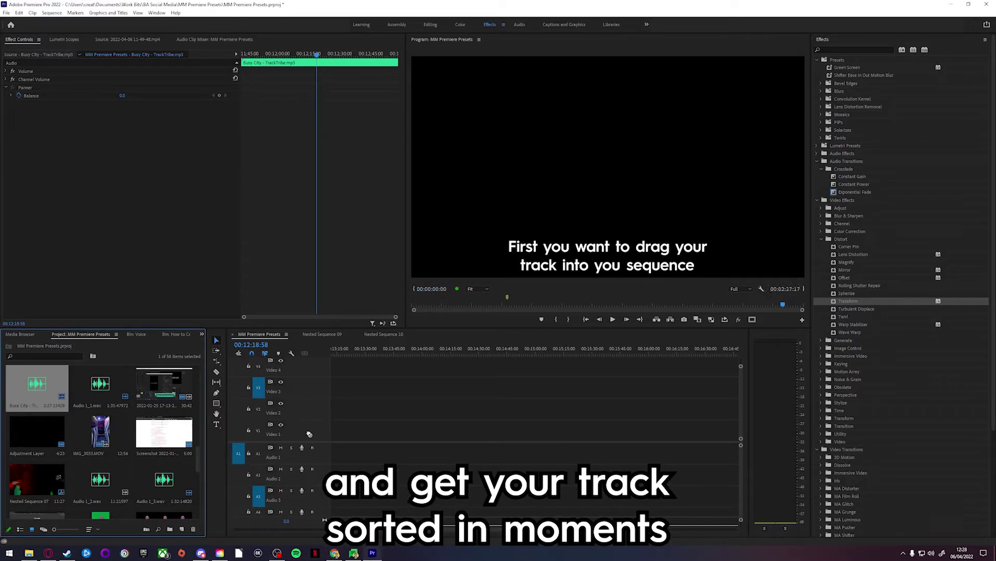
# Add Busy City - TrackTribe.mp3 to track A1 and show the Essential Sound panel.
pyautogui.moveTo(310, 434); pyautogui.dragTo(359, 455)
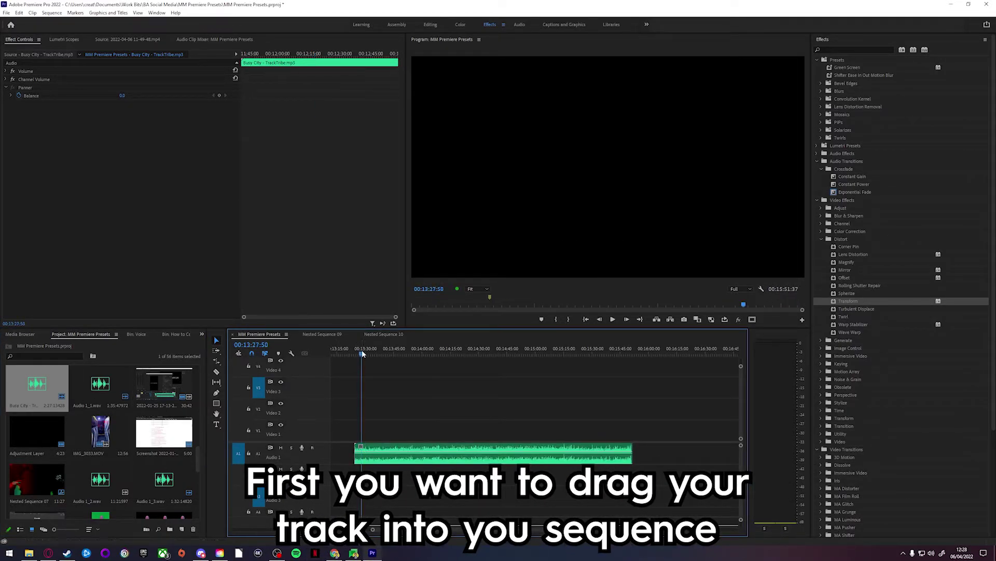
pyautogui.click(822, 39)
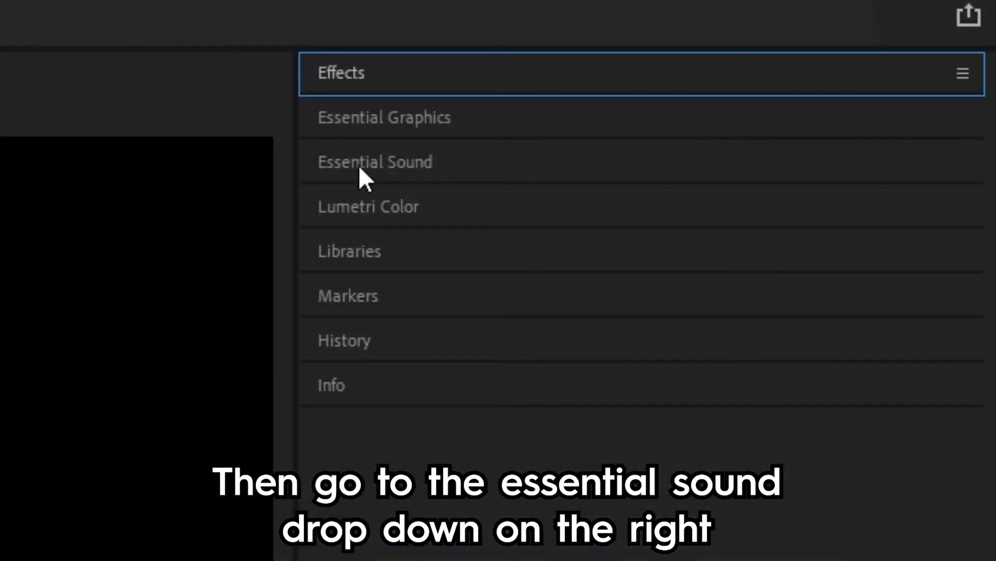
pyautogui.click(362, 162)
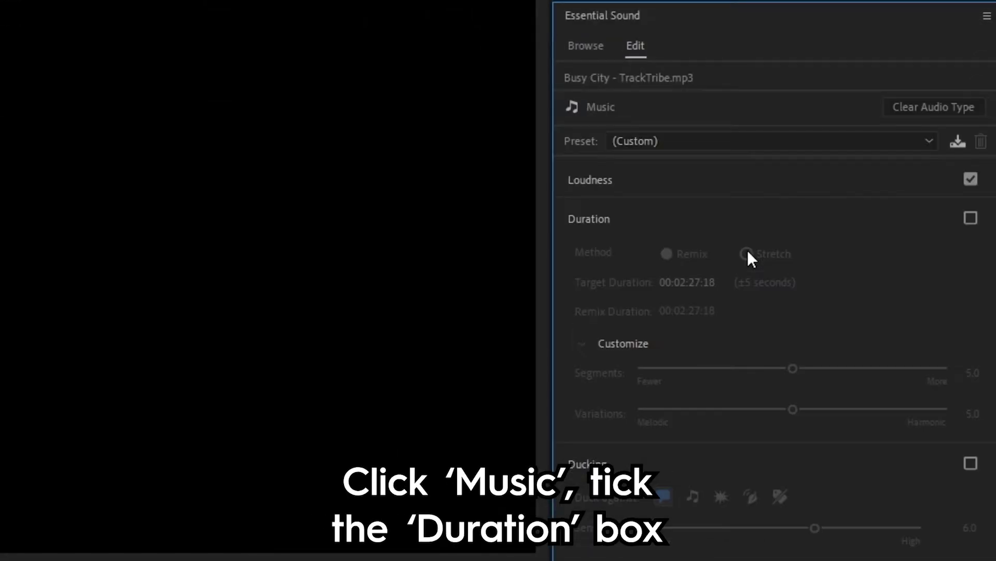
# Enable Duration for the music clip and set the target duration to 00:10:45:18.
pyautogui.click(971, 218)
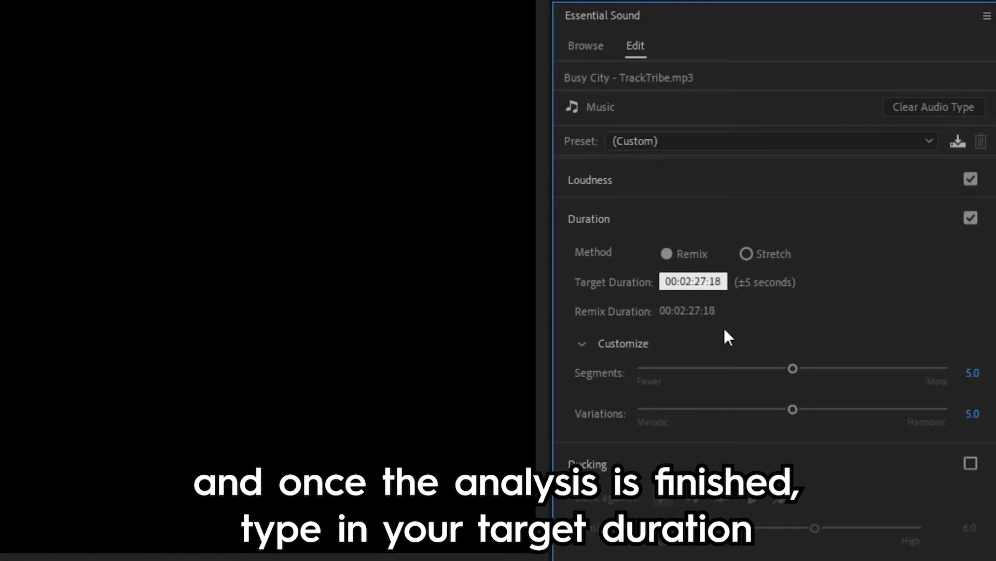
pyautogui.click(701, 281)
pyautogui.write('10')
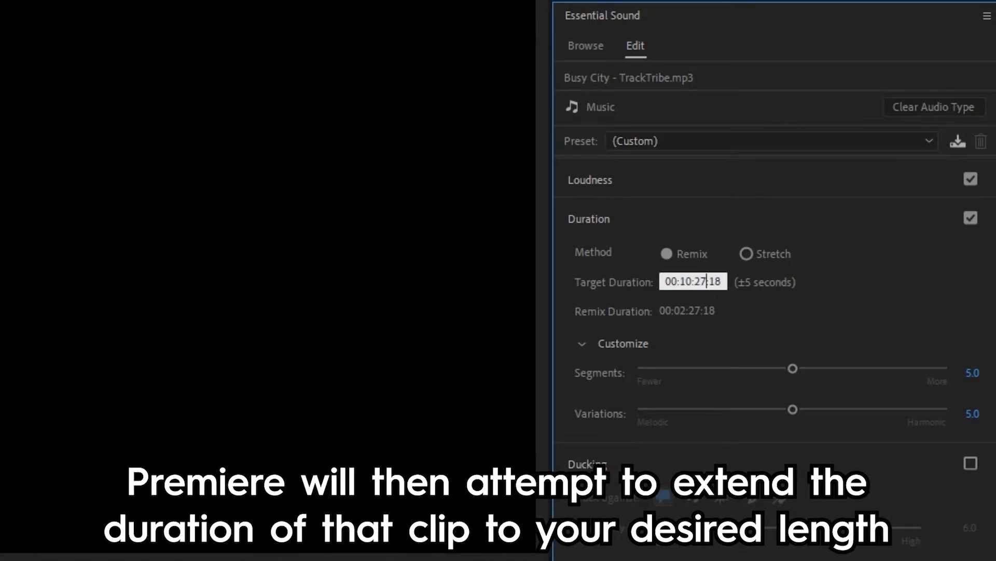
pyautogui.press('Return')
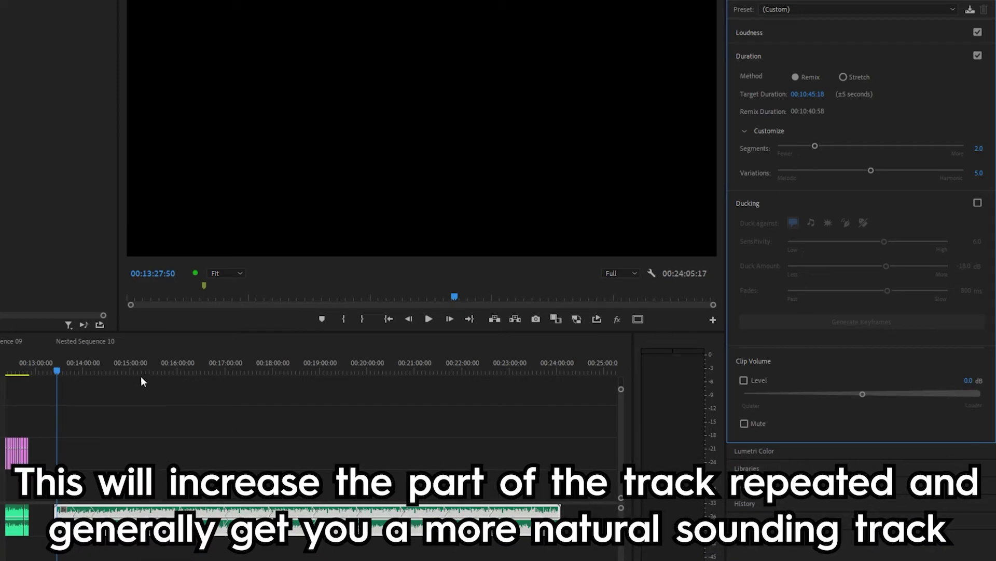
# Scrub the playhead through the two-segment remix of about ten minutes forty seconds.
pyautogui.moveTo(83, 371); pyautogui.dragTo(131, 375)
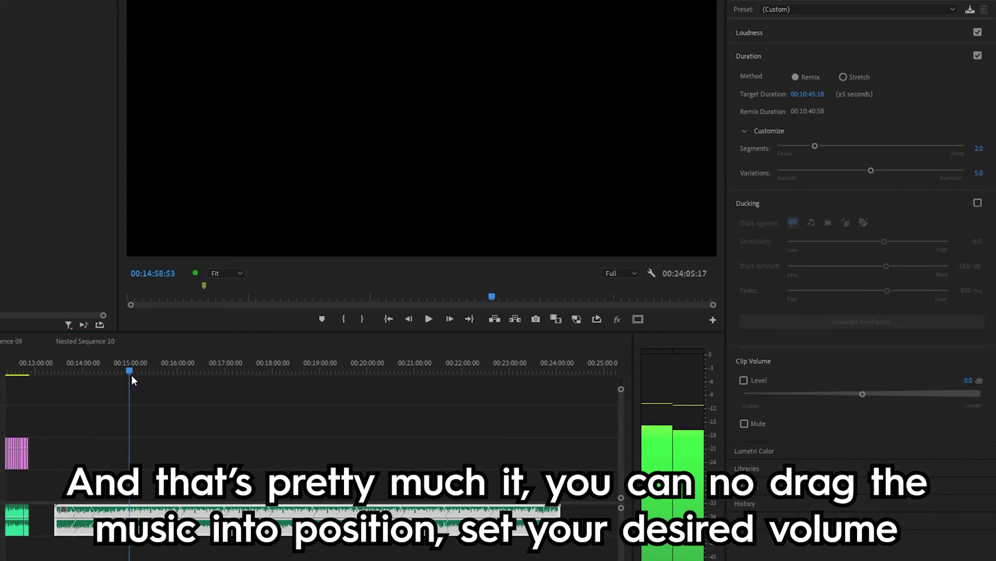